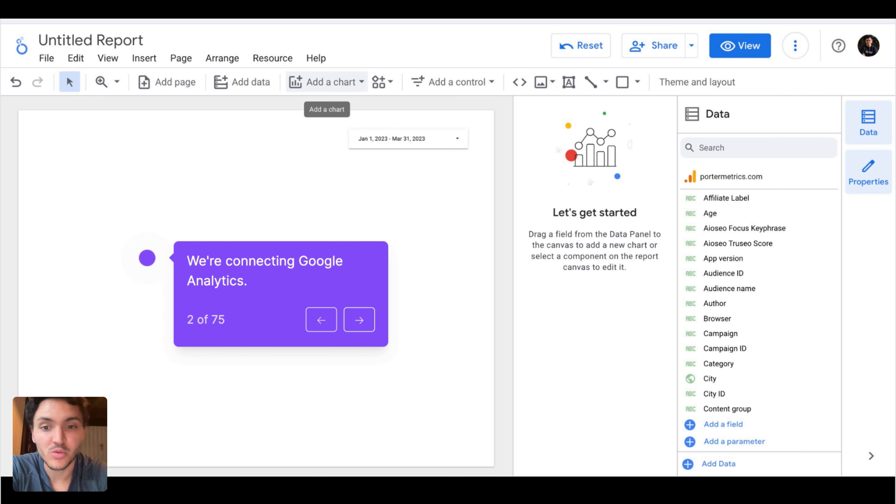
# Add a scorecard to the blank report page and set its metric to Sessions
pyautogui.press('Right')
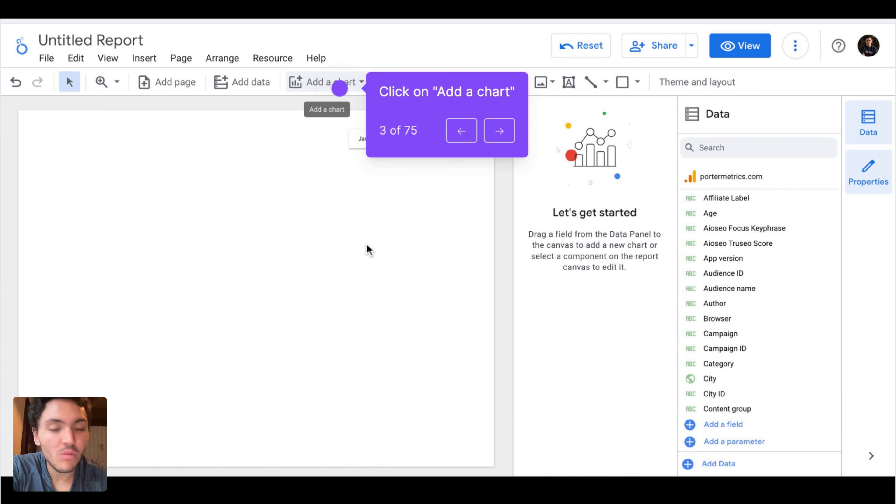
pyautogui.press('Right')
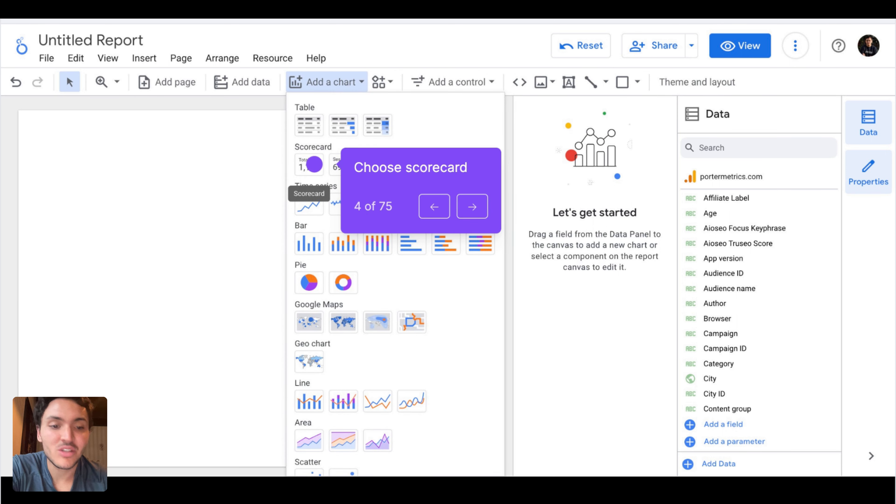
pyautogui.press('Right')
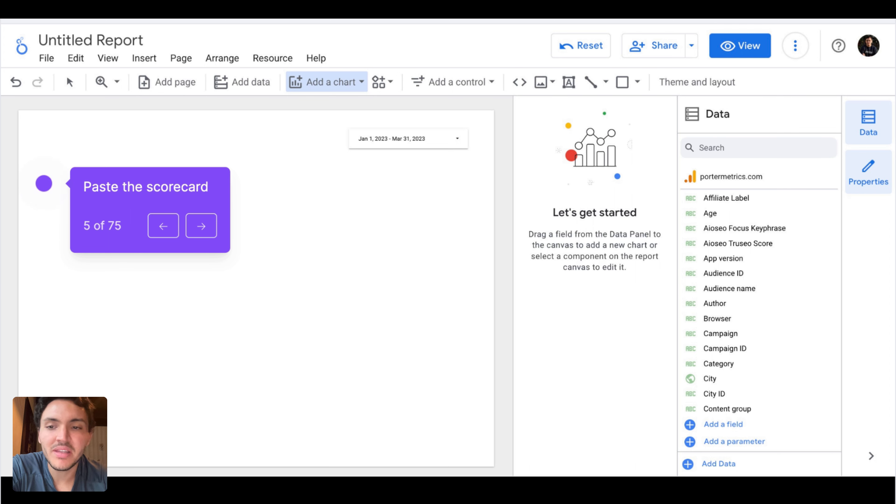
pyautogui.press('Right')
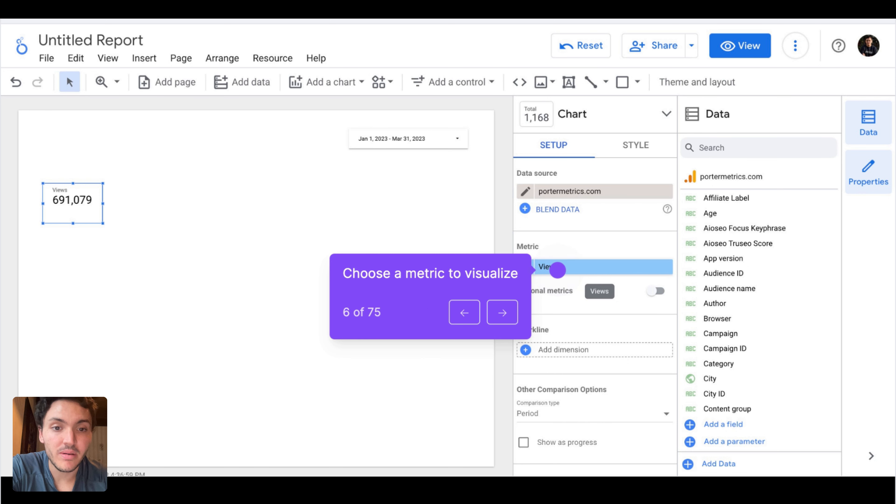
pyautogui.press('Right')
pyautogui.press('Right')
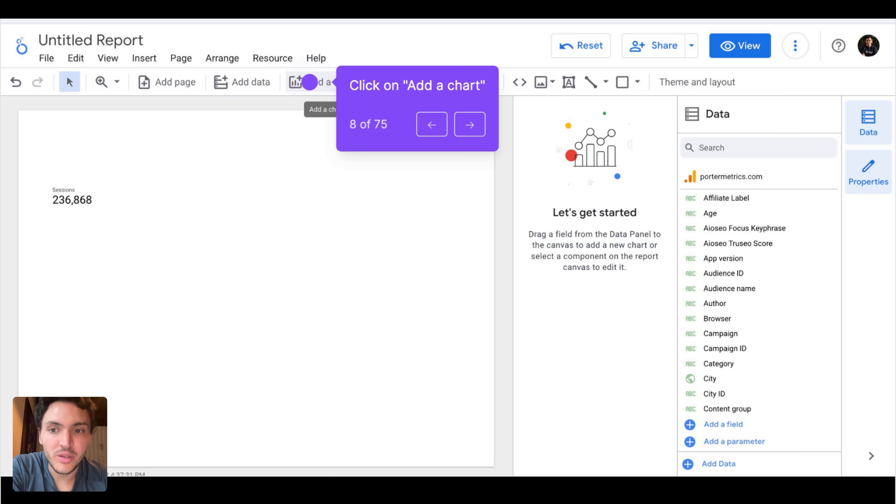
# Add a table with heatmap below the Sessions scorecard and change its dimension to Full page URL
pyautogui.click(309, 82)
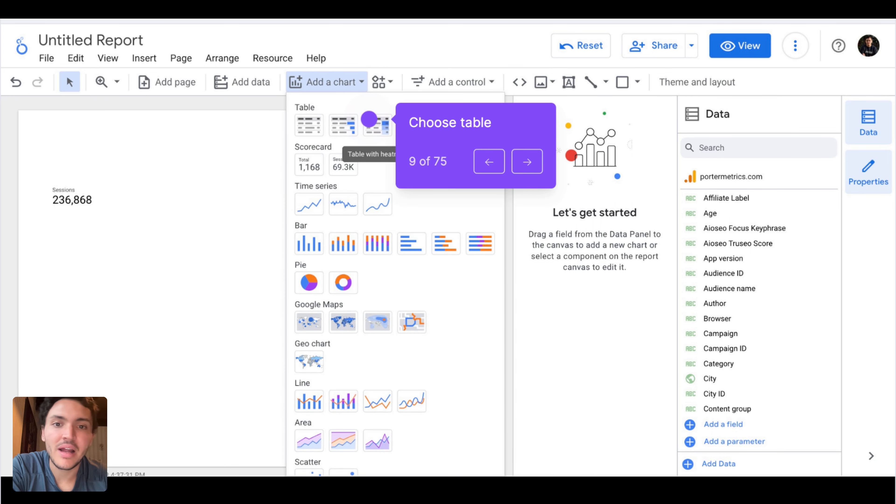
pyautogui.click(369, 119)
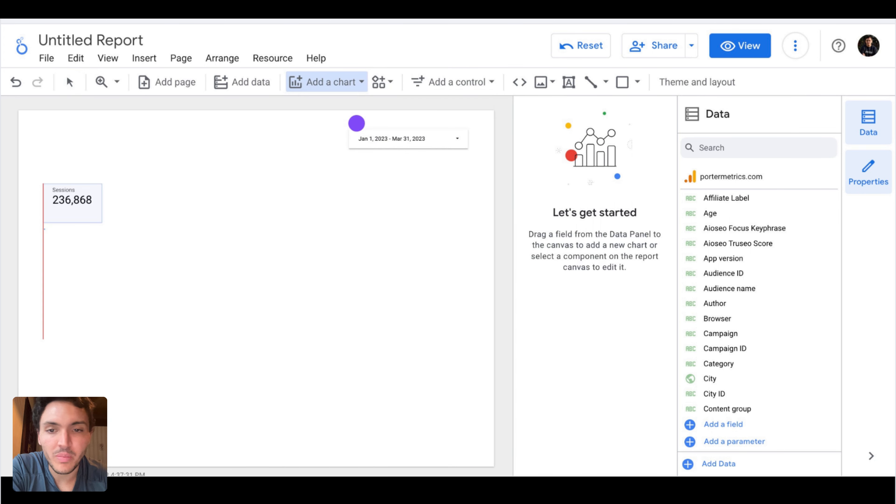
pyautogui.click(44, 229)
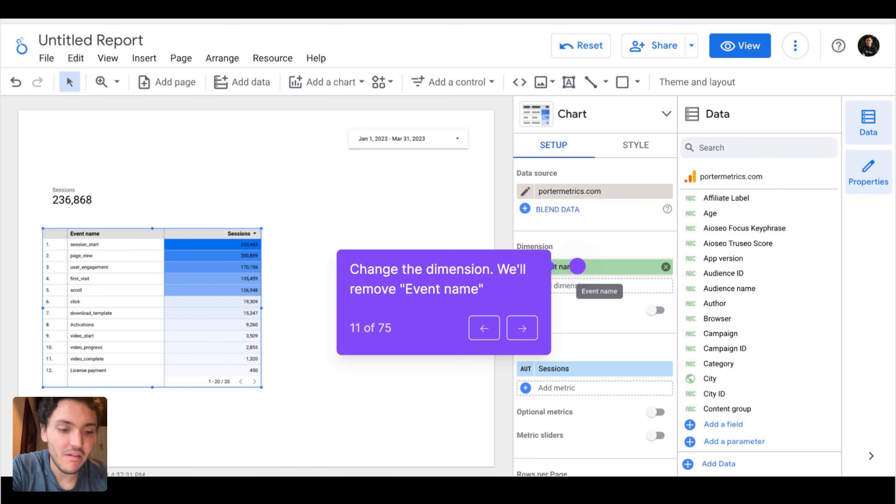
pyautogui.press('Right')
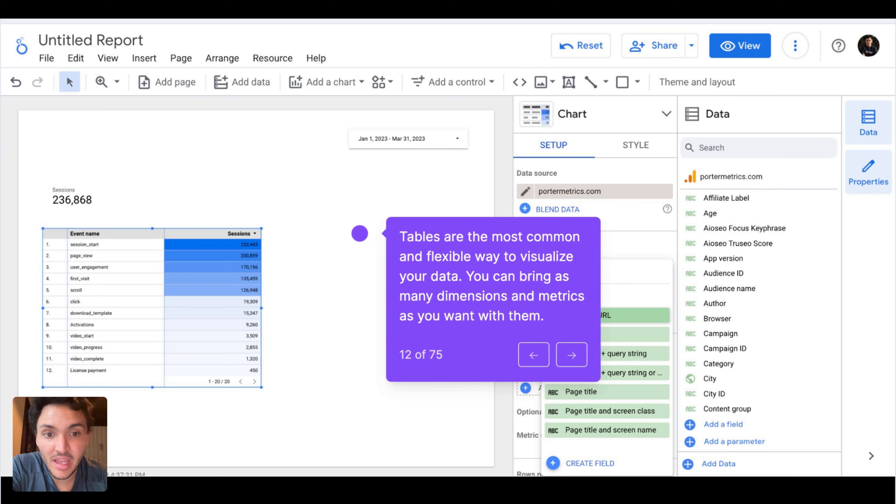
pyautogui.press('Right')
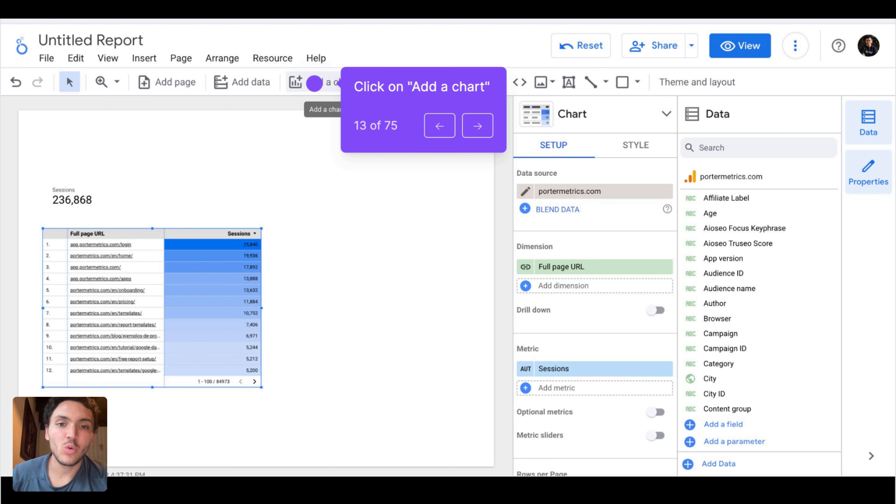
# Add a time series chart beside the page URL table and change its dimension to Week
pyautogui.click(314, 83)
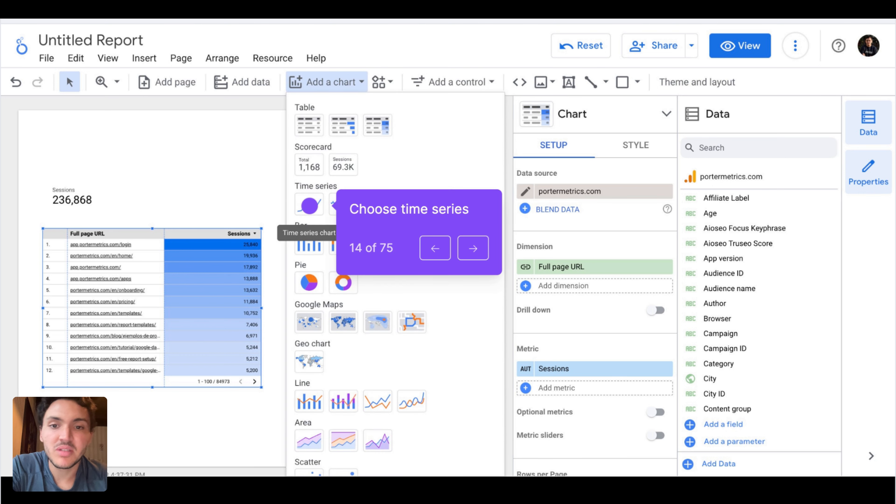
pyautogui.click(309, 205)
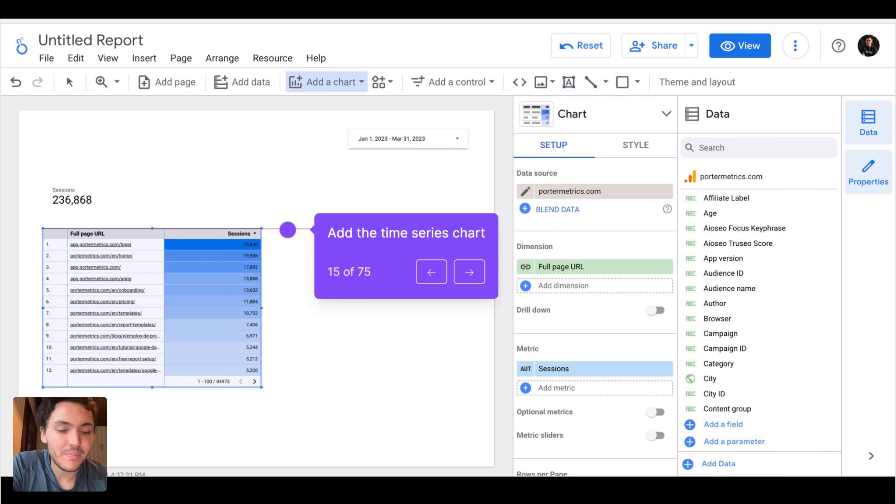
pyautogui.click(288, 230)
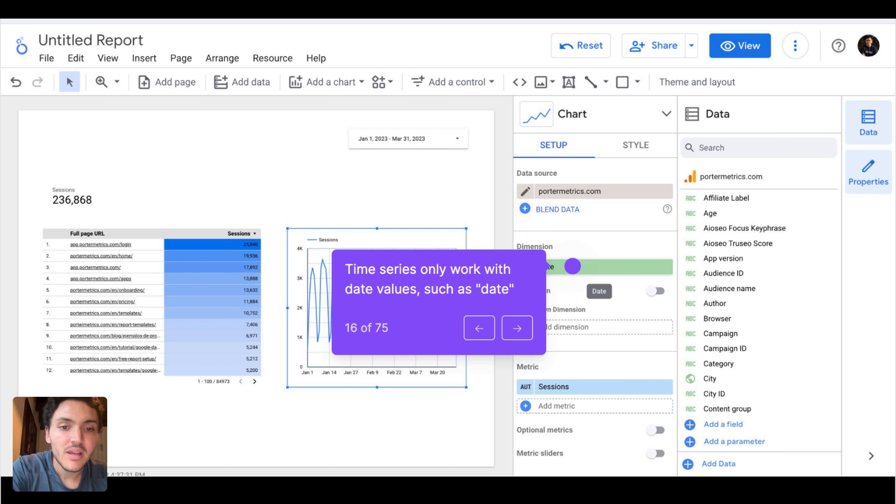
pyautogui.press('Right')
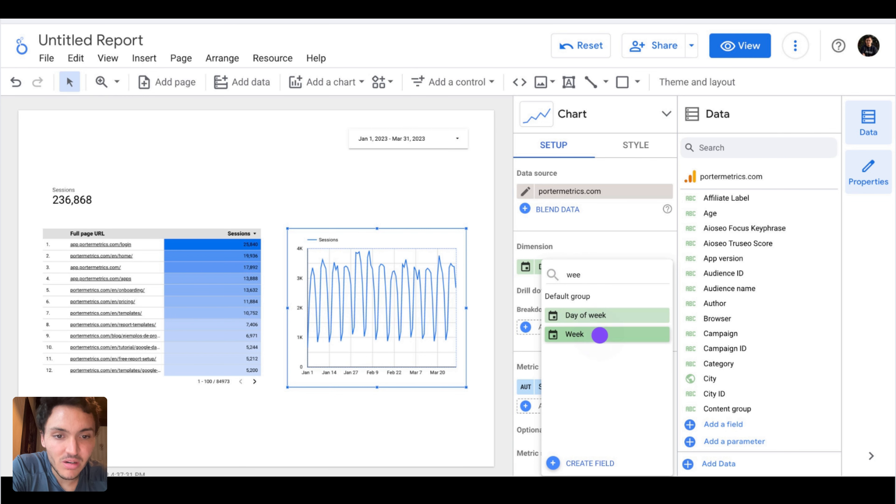
pyautogui.press('Right')
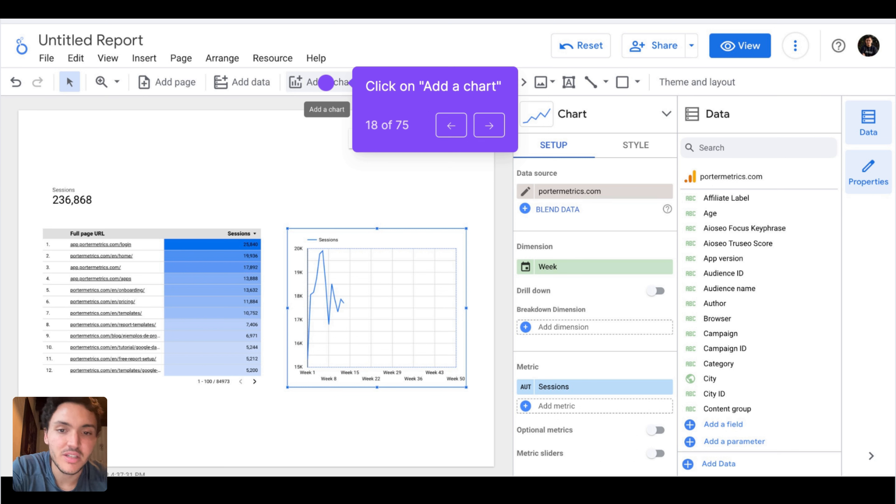
# Add a column chart below the page URL table and change its dimension to Gender
pyautogui.click(326, 83)
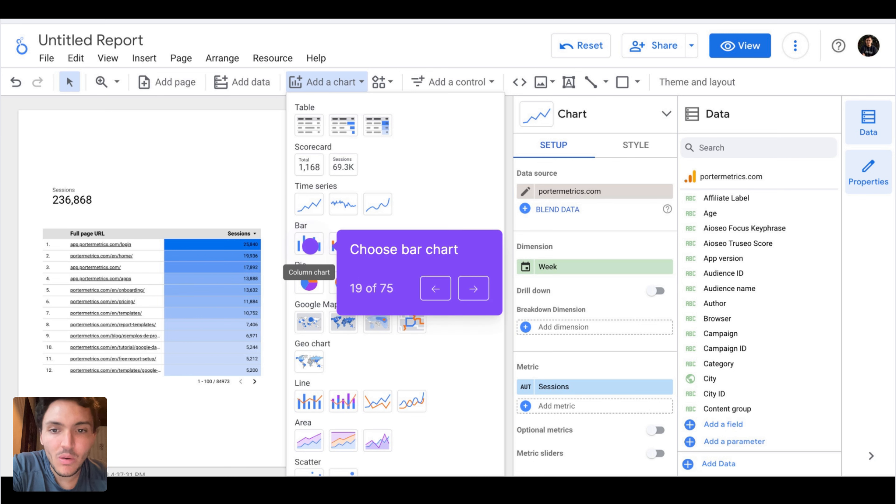
pyautogui.click(310, 246)
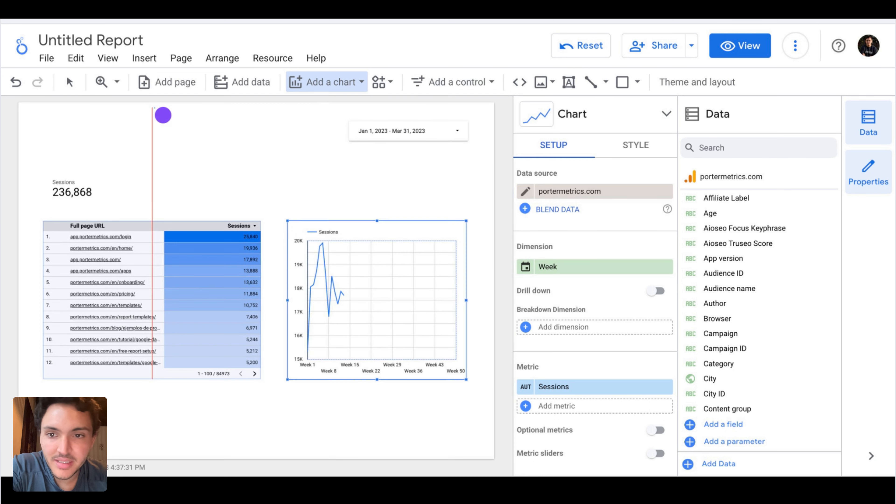
pyautogui.click(154, 107)
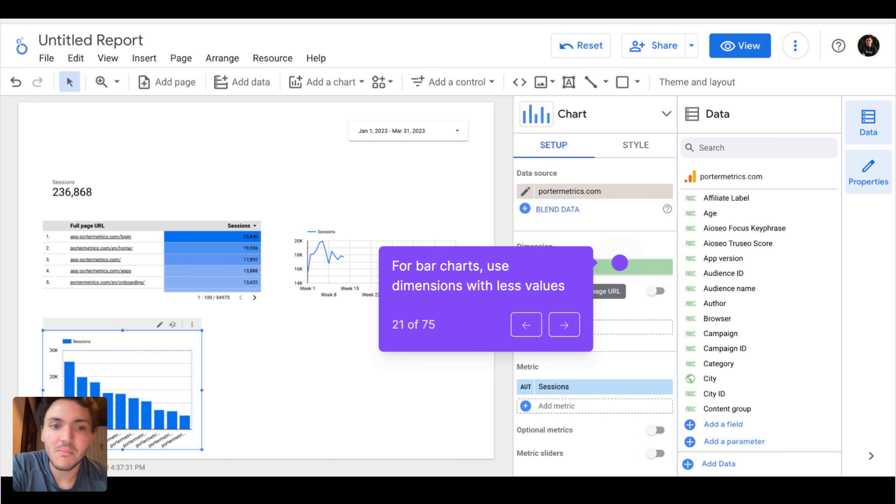
pyautogui.click(620, 262)
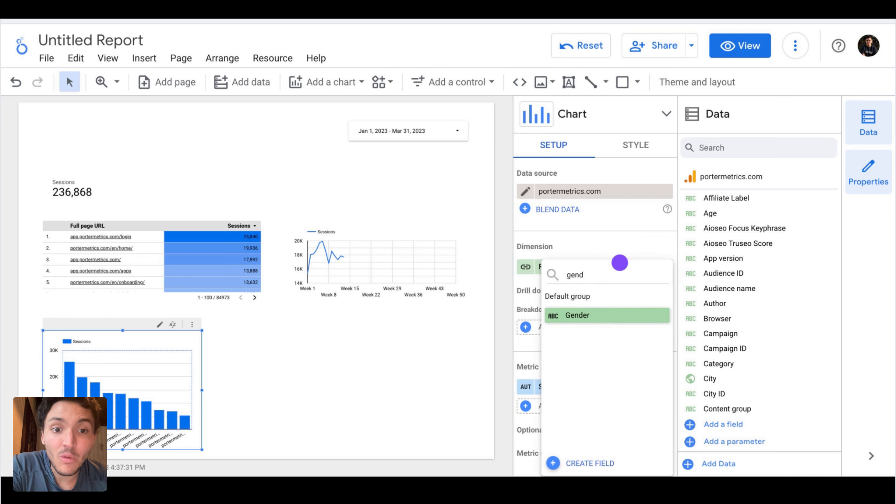
pyautogui.click(616, 315)
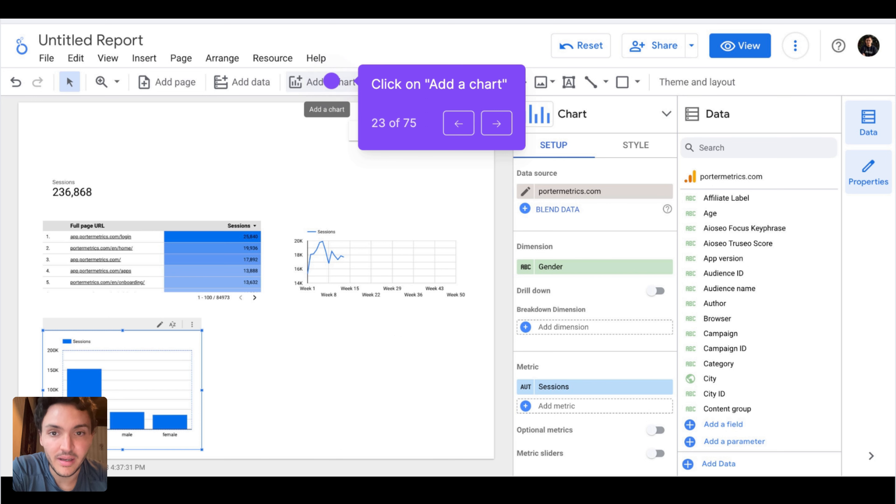
# Add a donut chart beside the gender column chart and set its dimension to Source
pyautogui.click(331, 81)
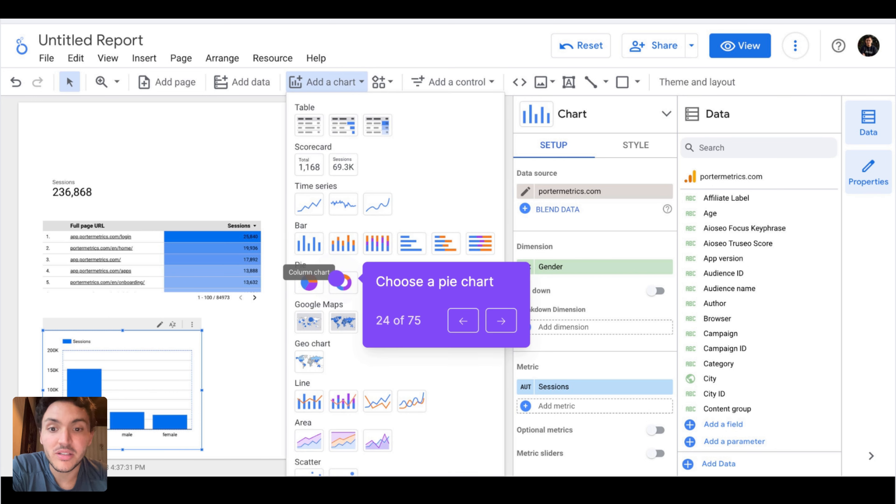
pyautogui.click(342, 282)
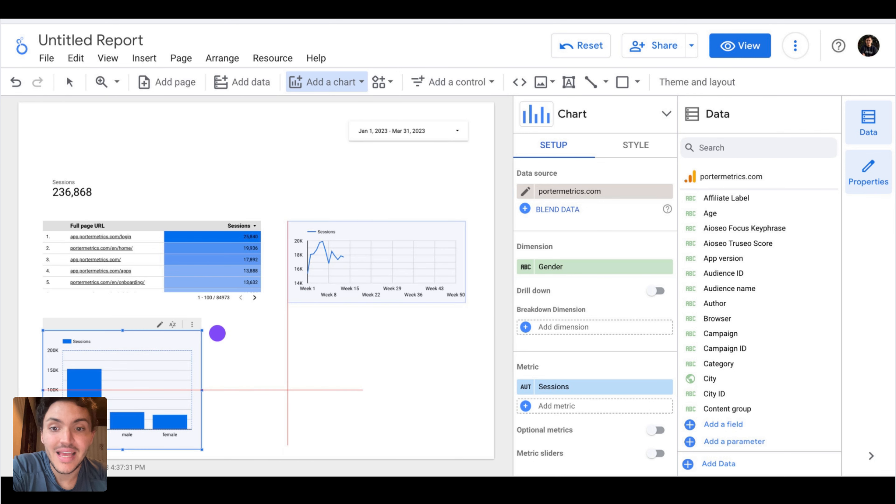
pyautogui.click(215, 334)
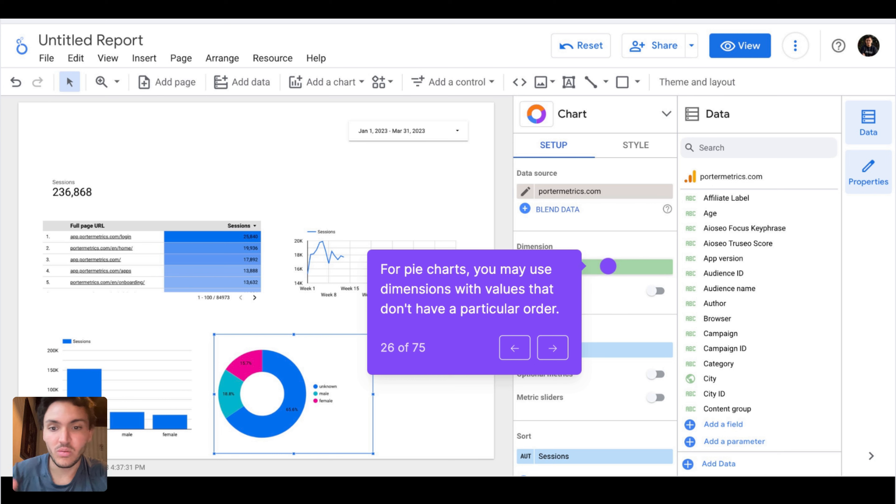
pyautogui.press('Right')
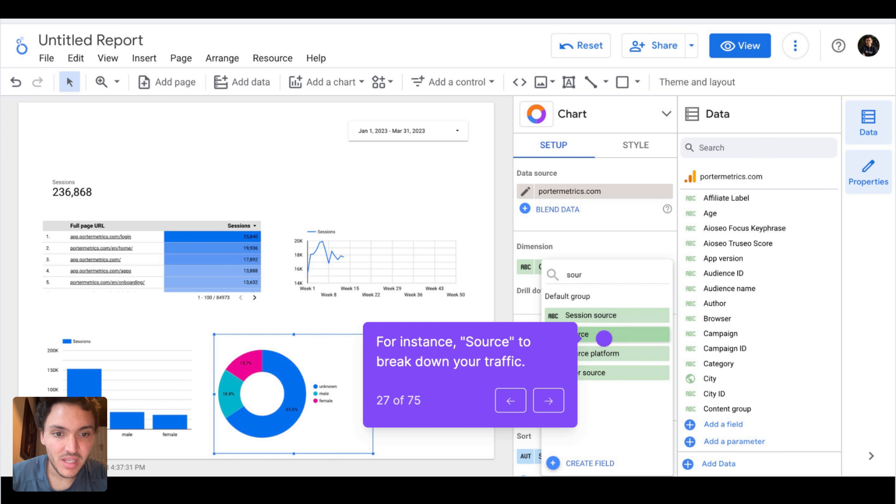
pyautogui.press('Right')
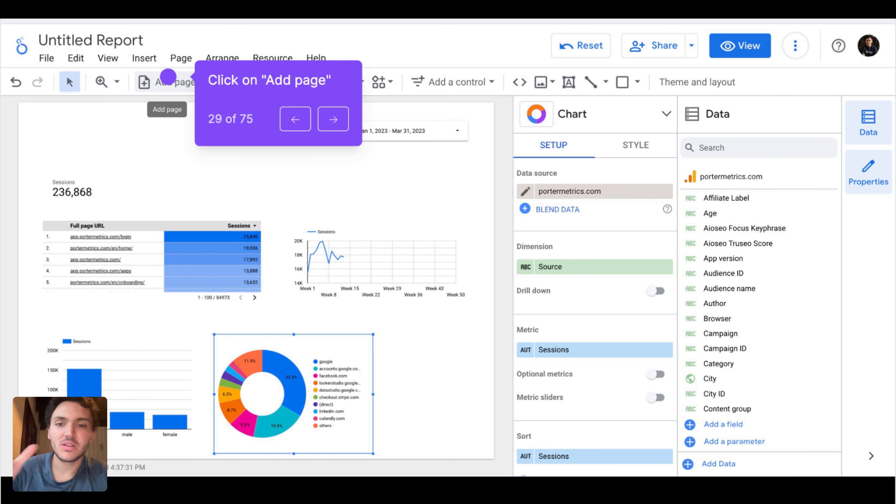
# Add a second page to the report and place a Google Maps bubble map in its upper-left area
pyautogui.click(168, 77)
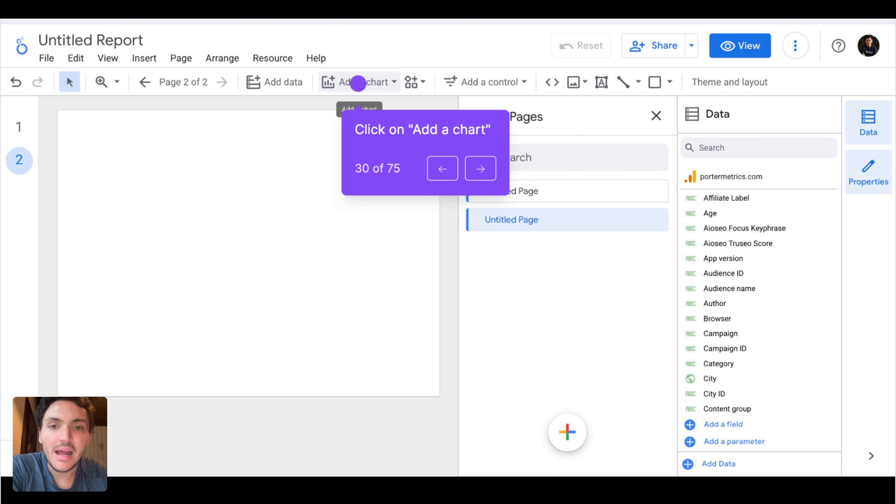
pyautogui.click(358, 84)
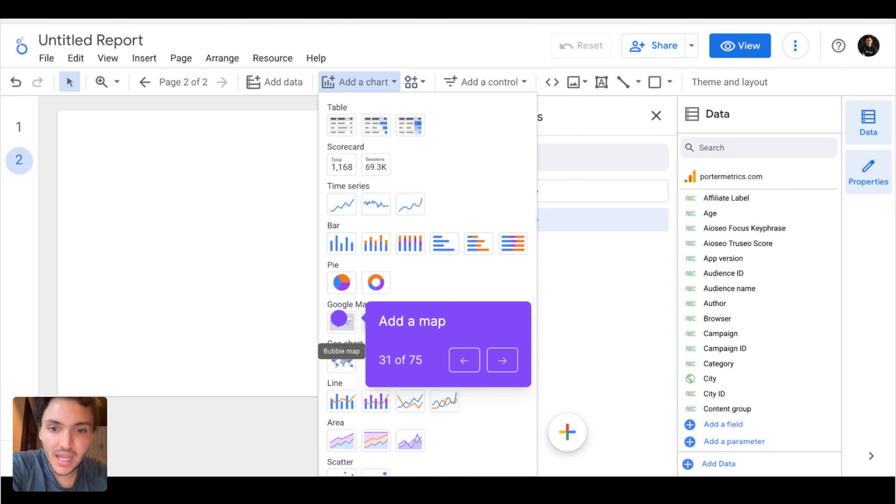
pyautogui.click(339, 319)
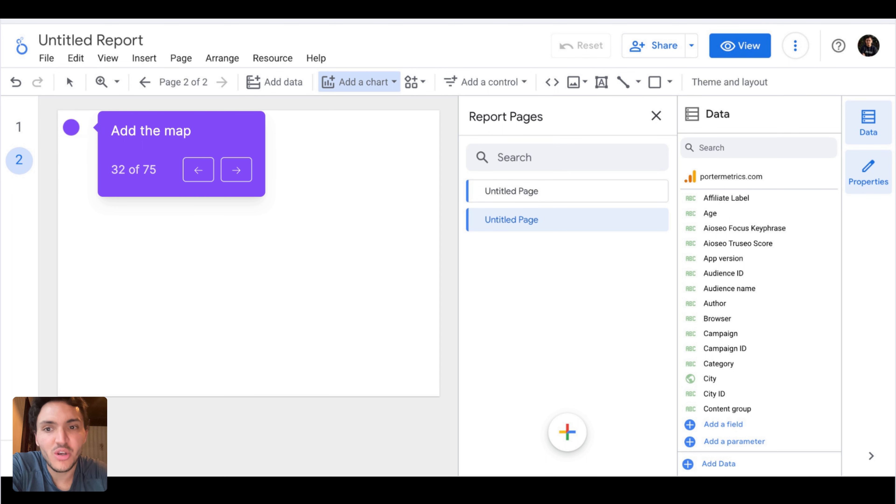
pyautogui.click(71, 127)
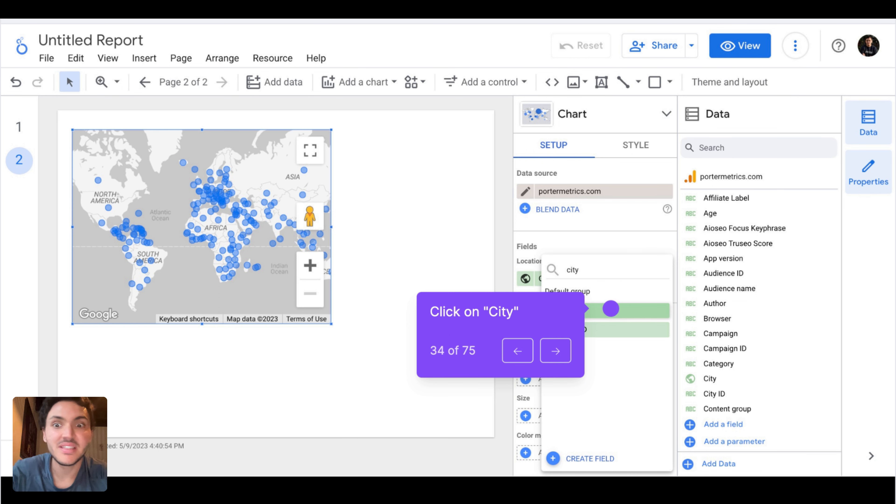
# Set the bubble map's location field to City and its size metric to Sessions
pyautogui.click(611, 308)
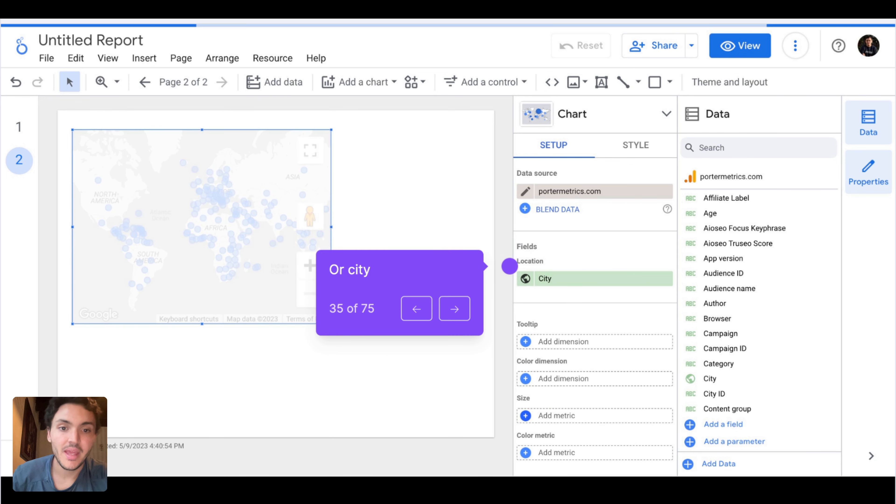
pyautogui.click(510, 266)
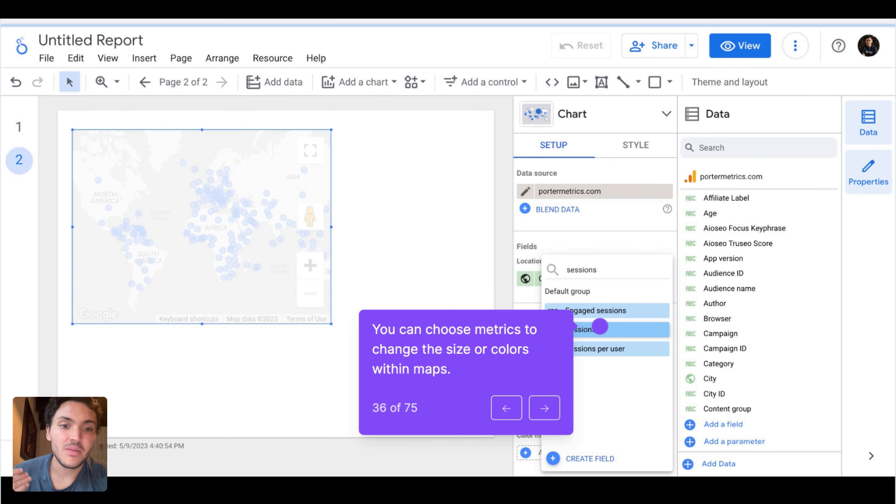
pyautogui.click(599, 328)
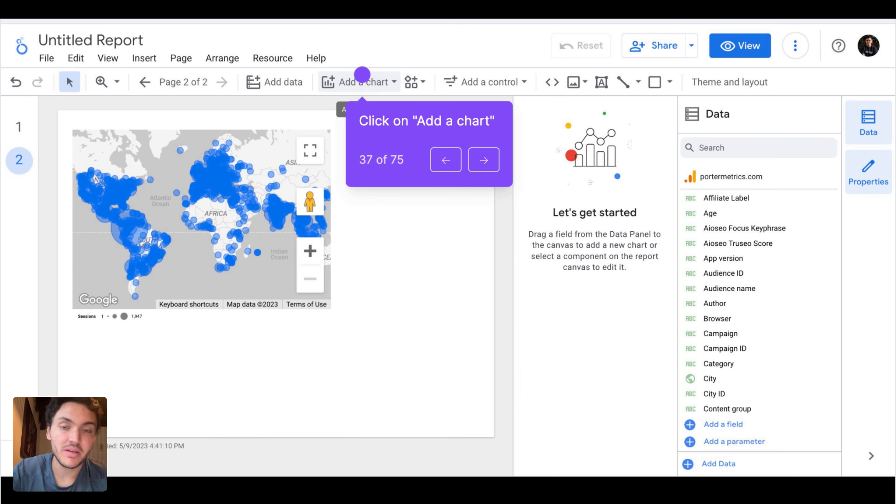
# Add a double-axis combo chart beside the bubble map on the second page
pyautogui.click(362, 74)
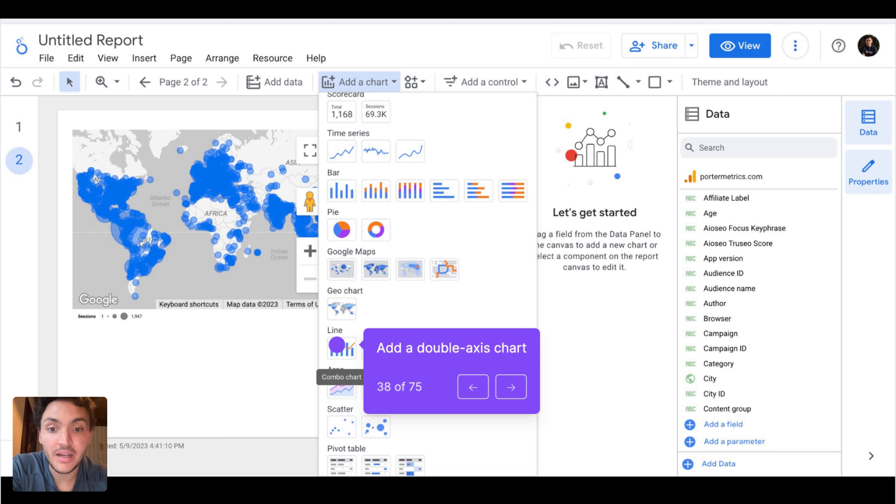
pyautogui.click(339, 347)
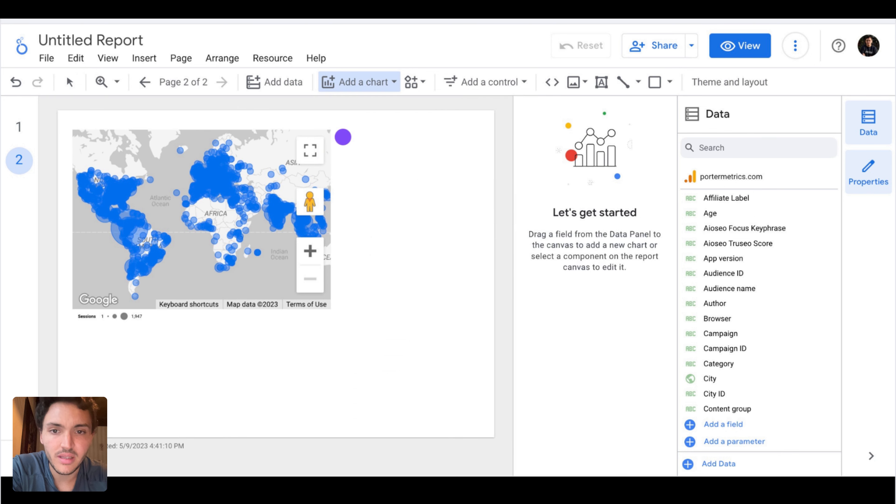
pyautogui.click(343, 134)
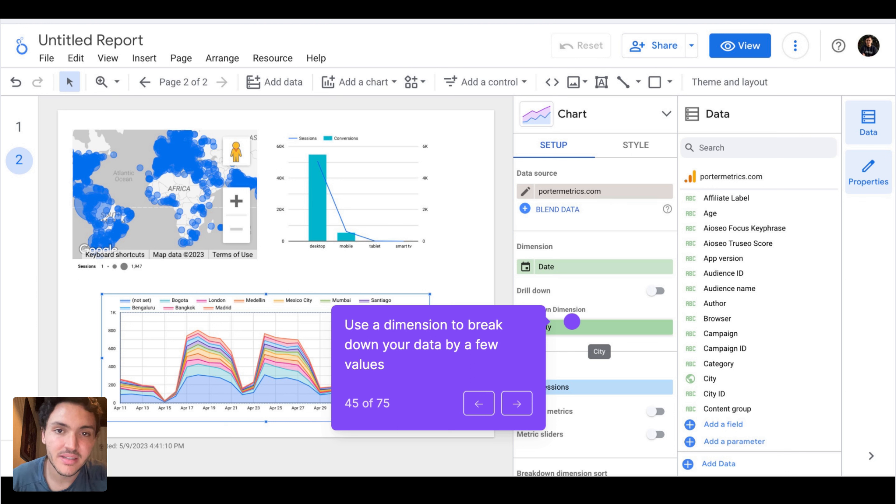
# Set the stacked area chart's breakdown dimension to Session source
pyautogui.press('Right')
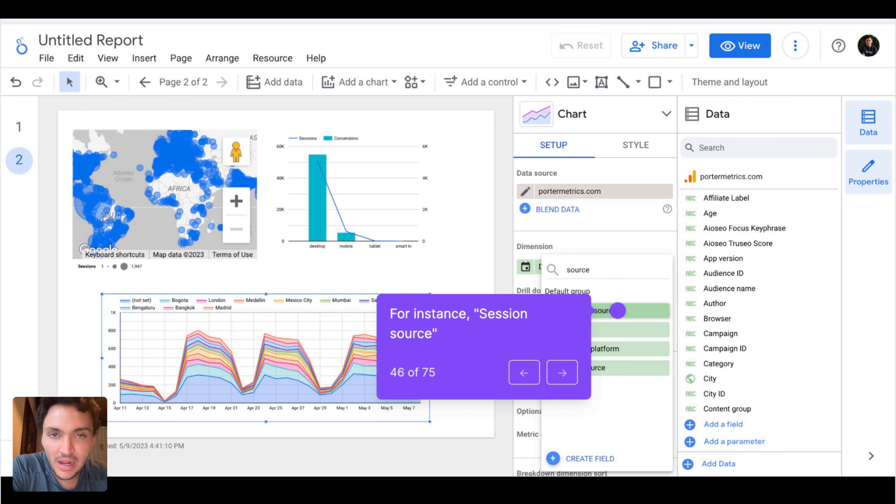
pyautogui.press('Right')
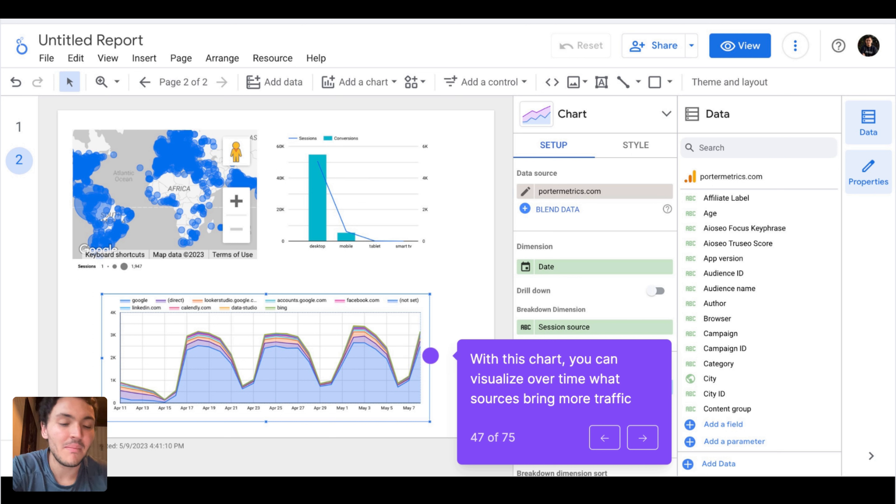
pyautogui.press('Right')
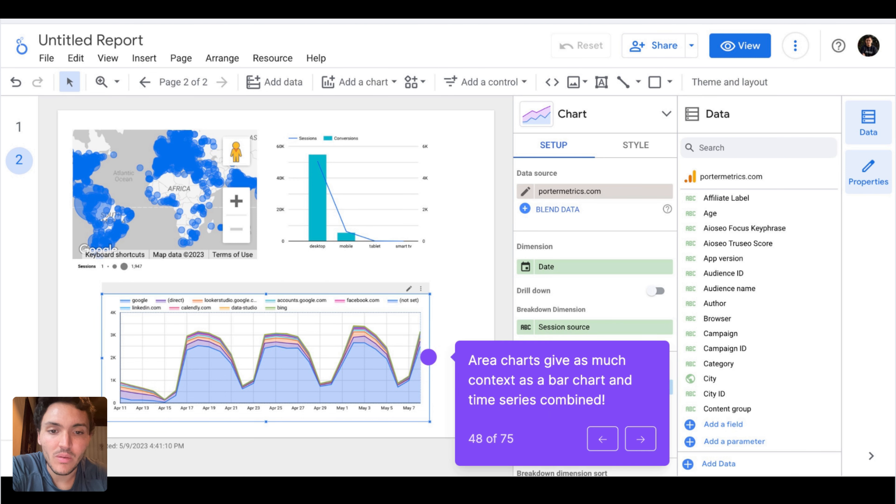
# Add a third page to the report and place a bubble chart in its upper-left area
pyautogui.press('Right')
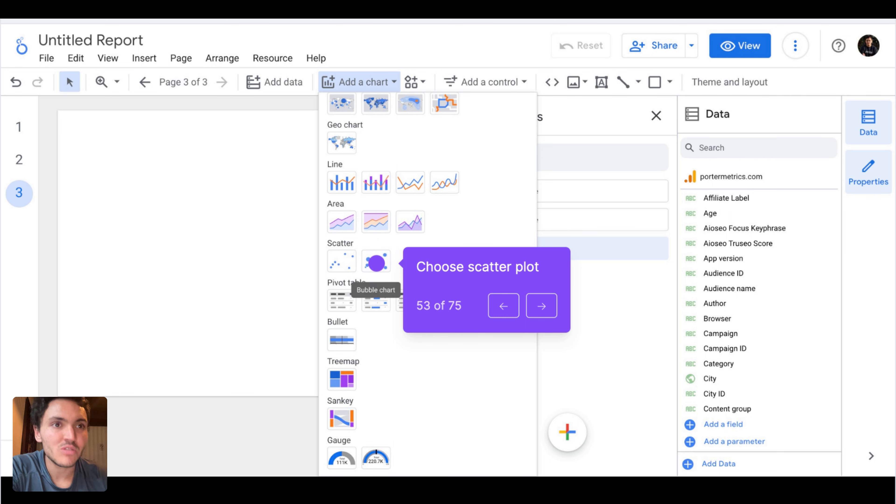
pyautogui.click(376, 263)
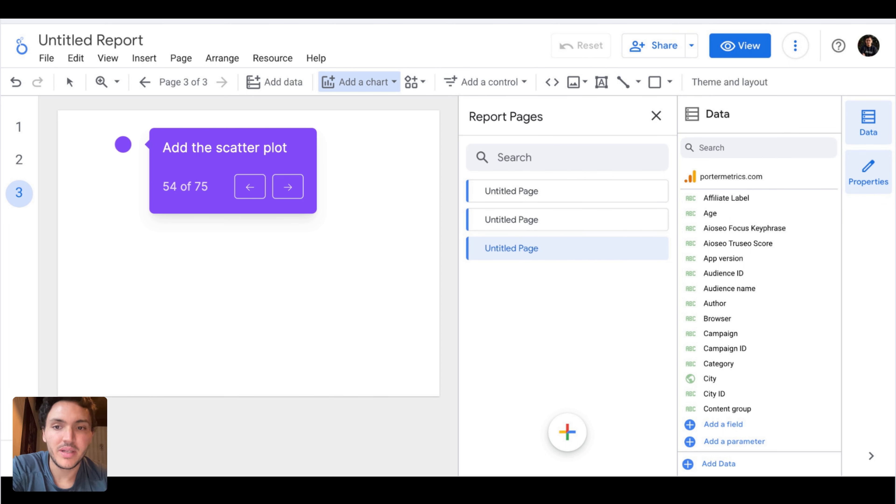
pyautogui.click(129, 145)
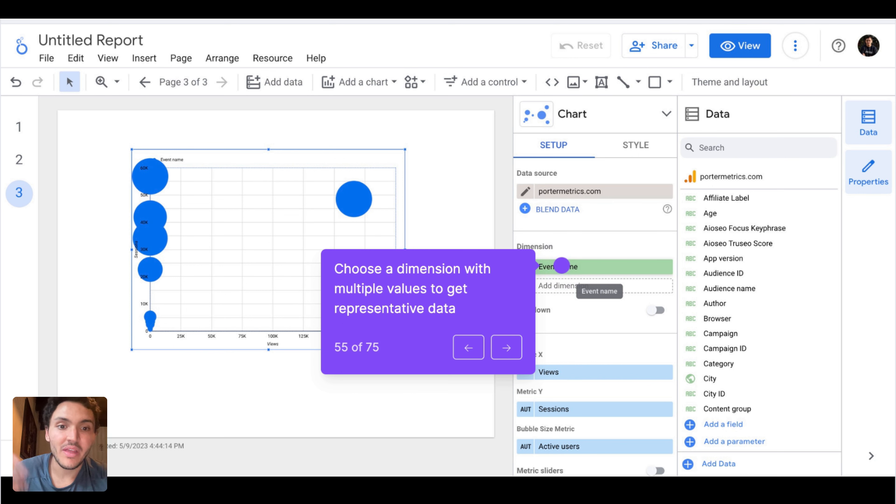
# Set the bubble chart's dimension to Full page URL
pyautogui.click(562, 265)
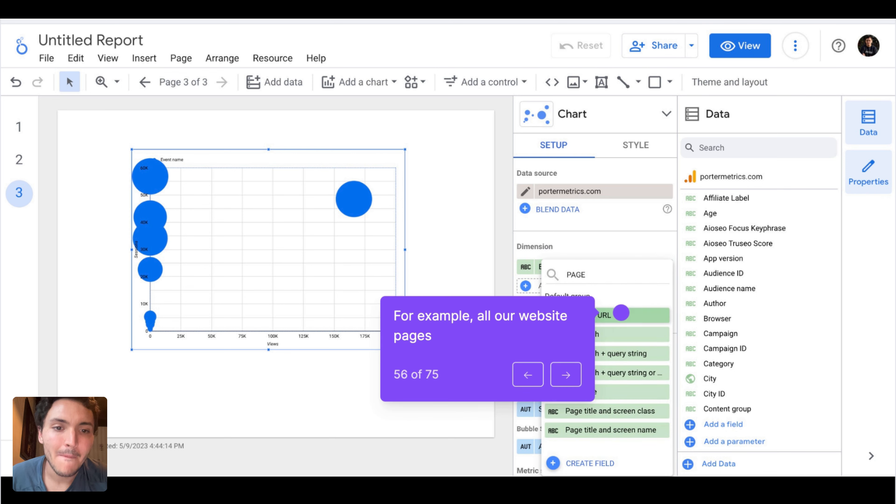
pyautogui.click(621, 313)
pyautogui.click(621, 312)
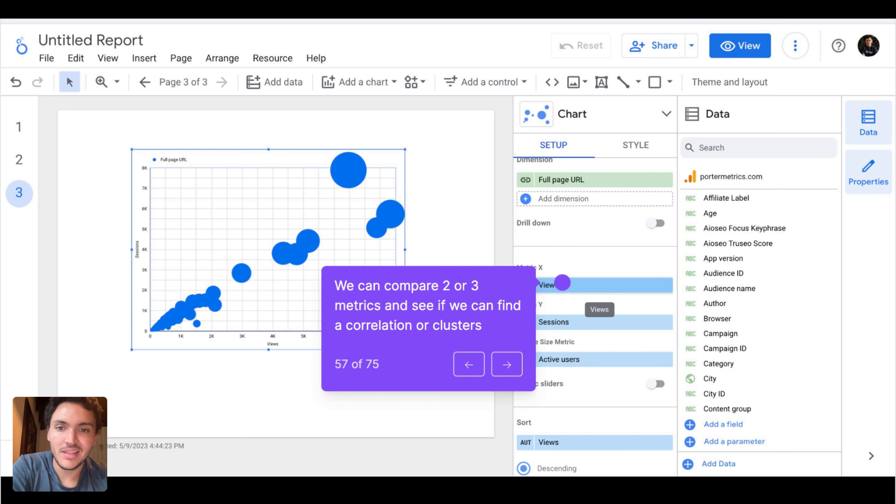
# Plot Sessions per user as the X metric against Sessions as the Y metric, and remove the bubble size metric
pyautogui.click(562, 282)
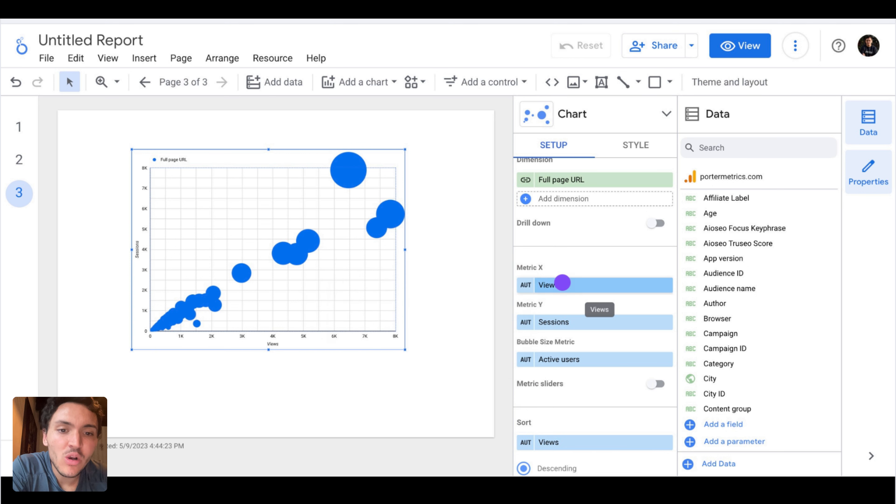
pyautogui.click(601, 345)
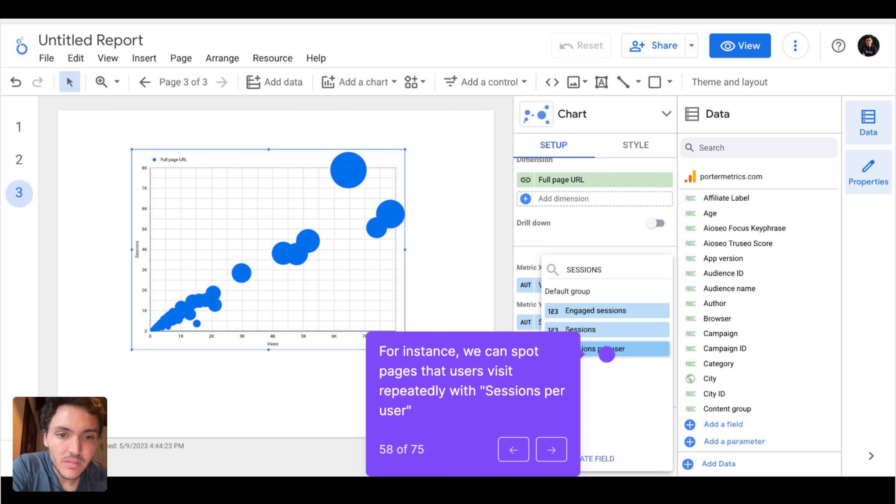
pyautogui.click(606, 348)
pyautogui.click(600, 358)
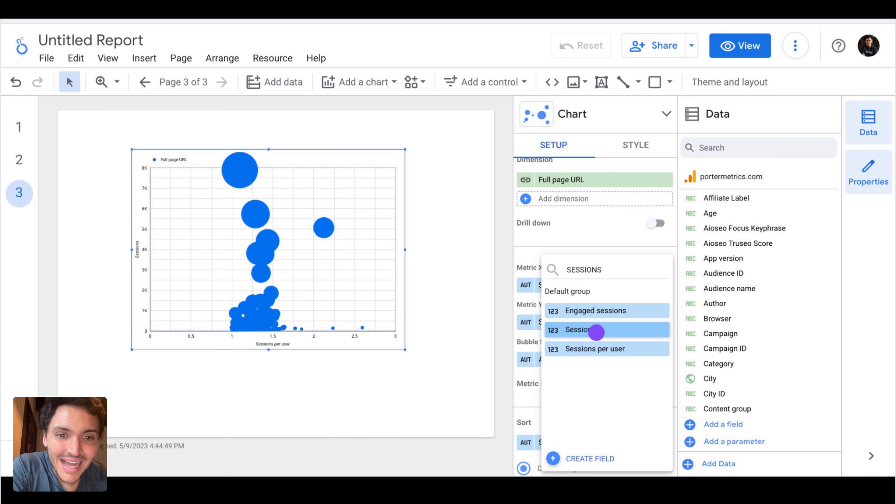
pyautogui.click(595, 329)
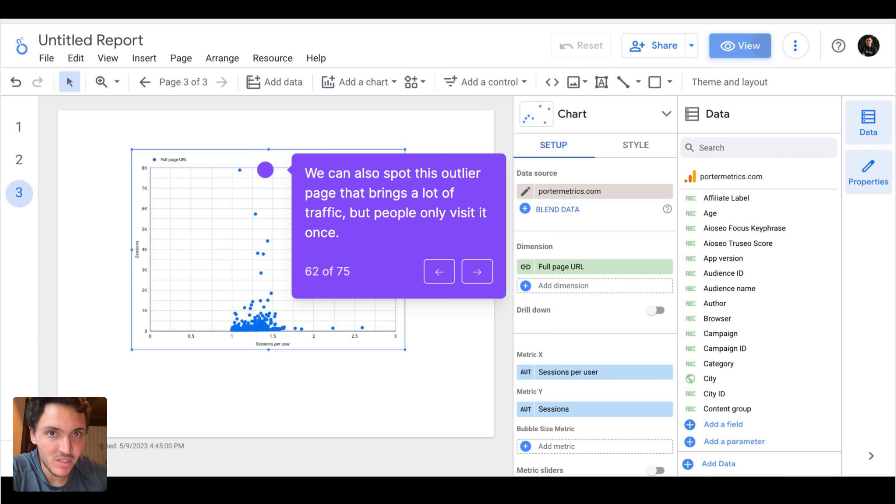
# Examine the scatter plot's outlier pages in view mode for their sessions and sessions per user, and return to editing
pyautogui.press('Right')
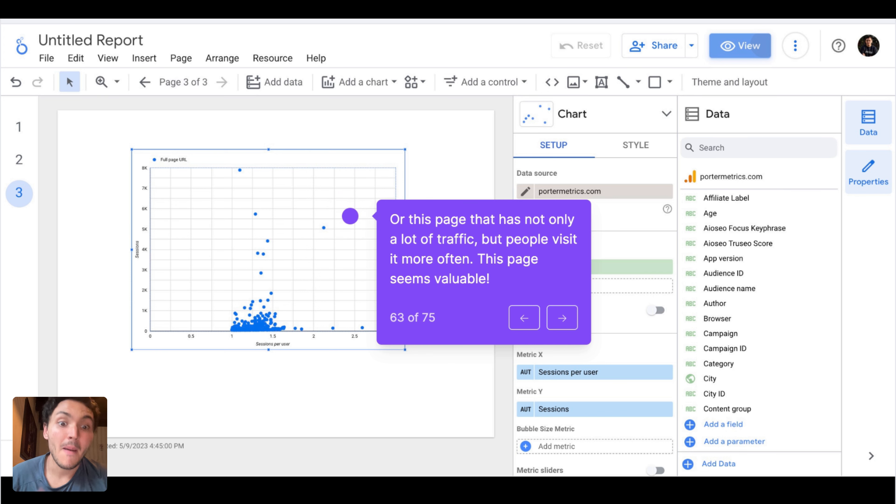
pyautogui.press('Right')
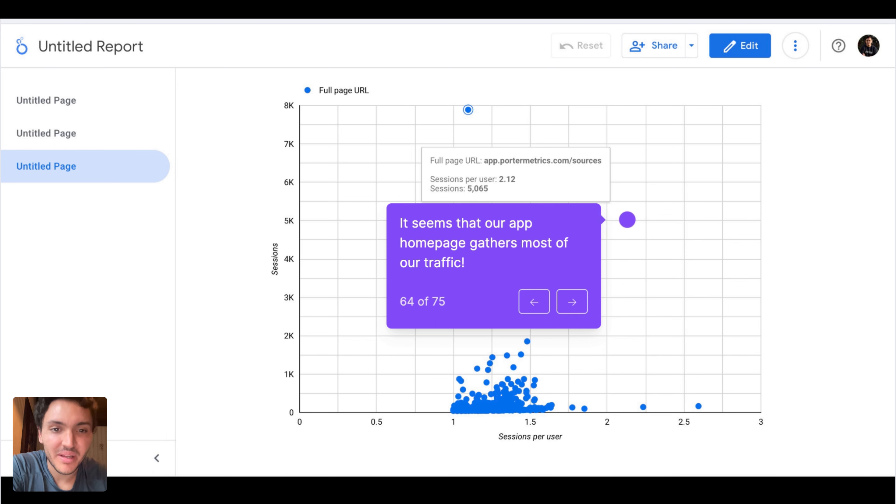
pyautogui.press('Right')
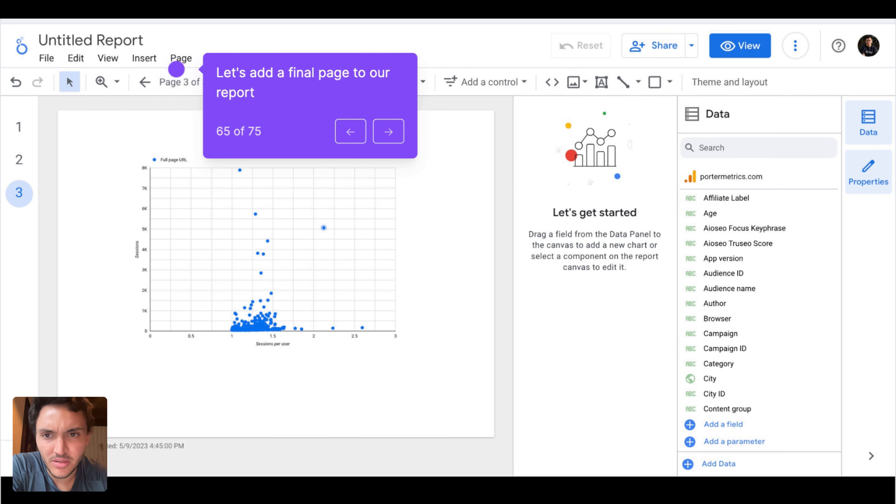
# Add a fourth page to the report and place a treemap on it
pyautogui.press('Right')
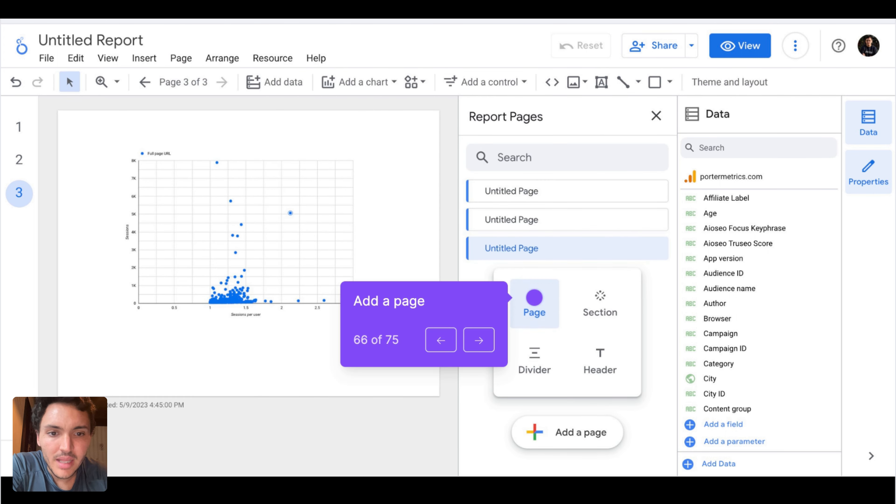
pyautogui.press('Right')
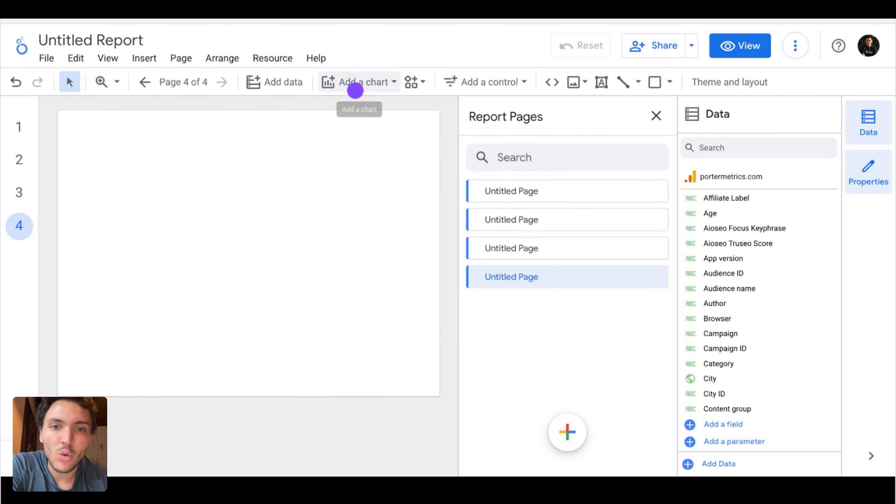
pyautogui.press('Right')
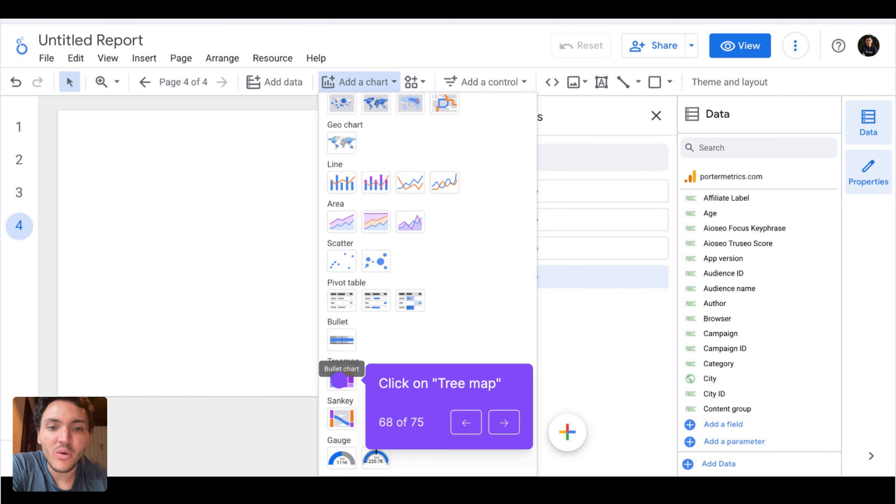
pyautogui.press('Right')
# Set the treemap's metric to Sessions and its dimensions to Medium, broken down by Source
pyautogui.press('Right')
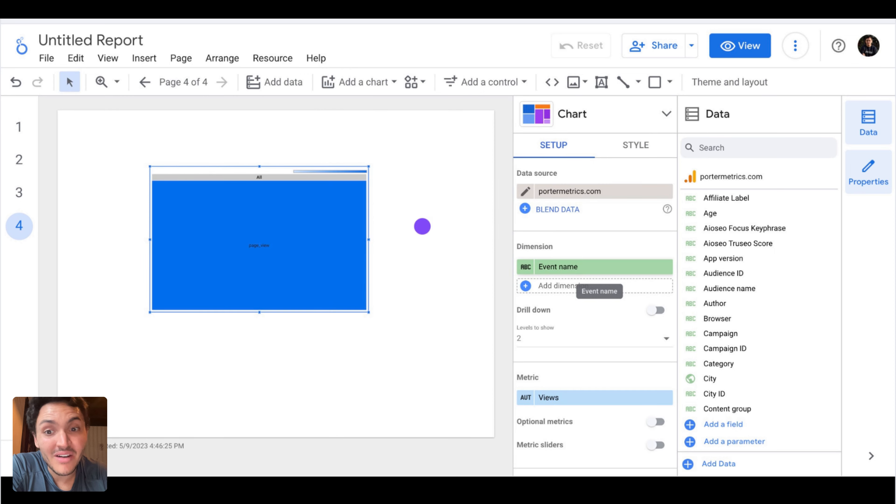
pyautogui.press('Right')
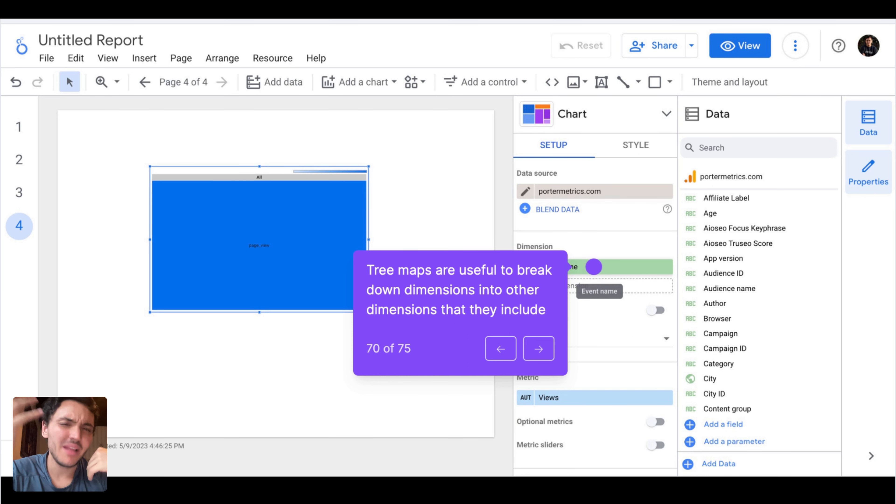
pyautogui.press('Right')
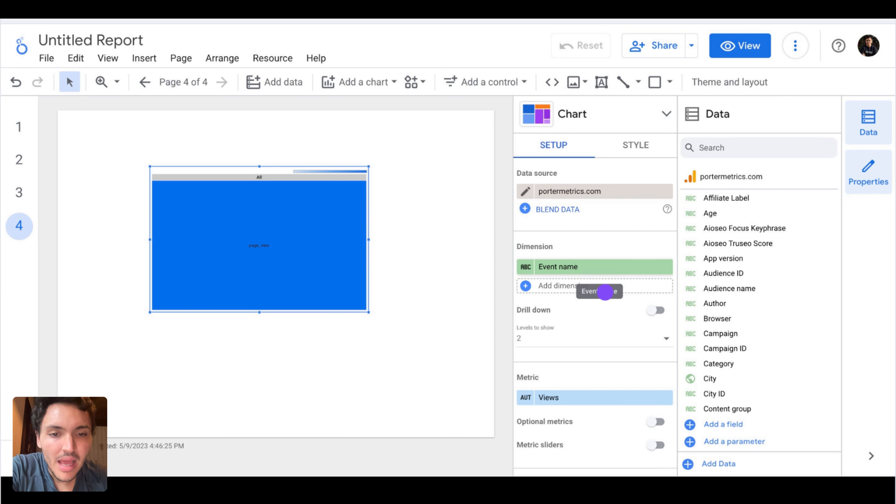
pyautogui.press('Right')
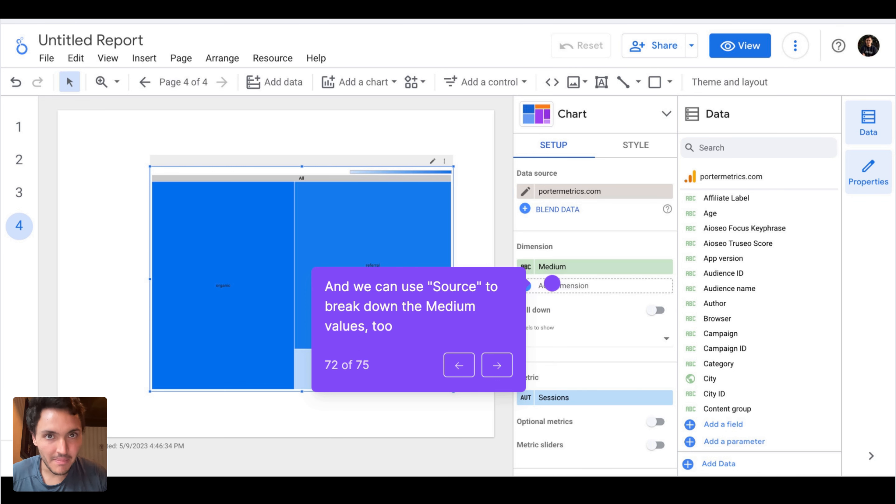
pyautogui.press('Right')
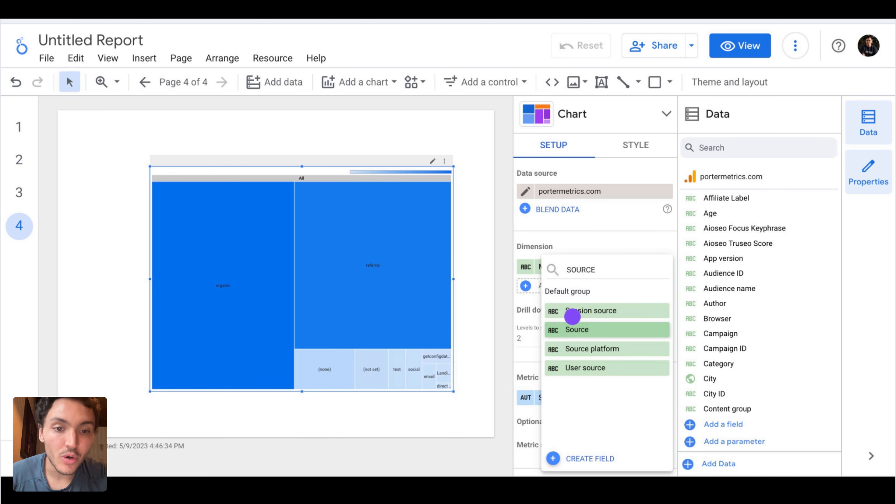
pyautogui.press('Right')
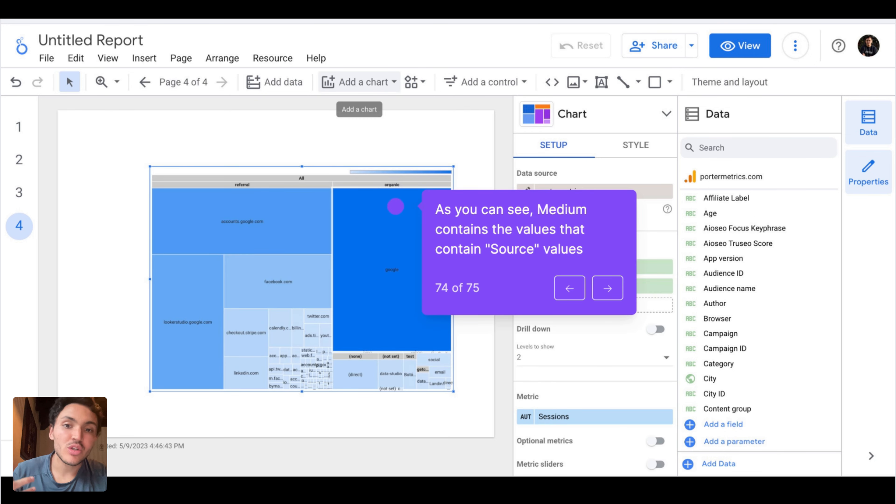